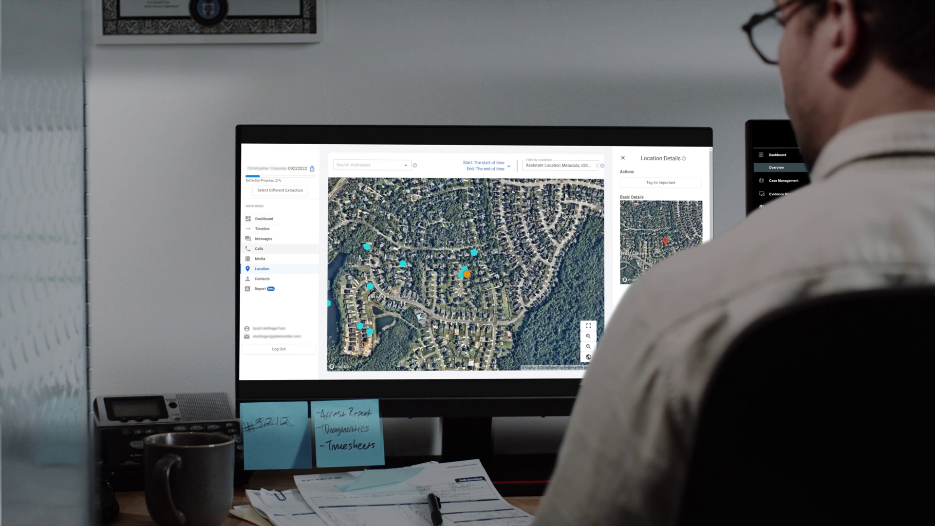
# - Switch the extraction from its Location map to the Calls records view
pyautogui.click(258, 248)
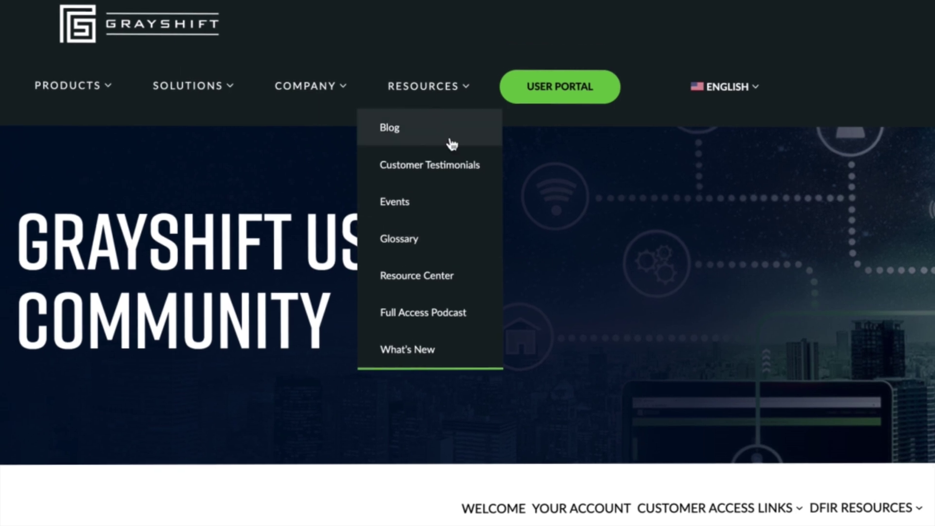
# - Load the Grayshift Resources page with featured resources on preserving digital evidence
pyautogui.click(465, 290)
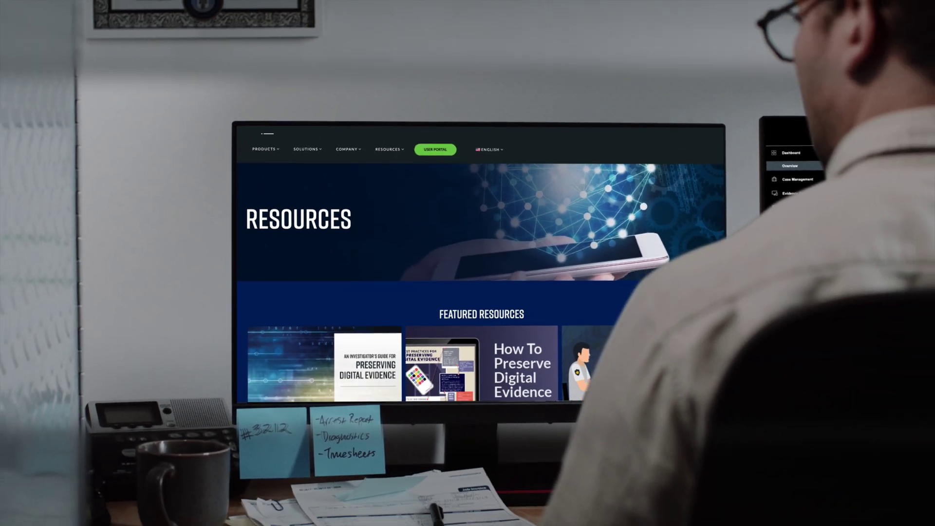